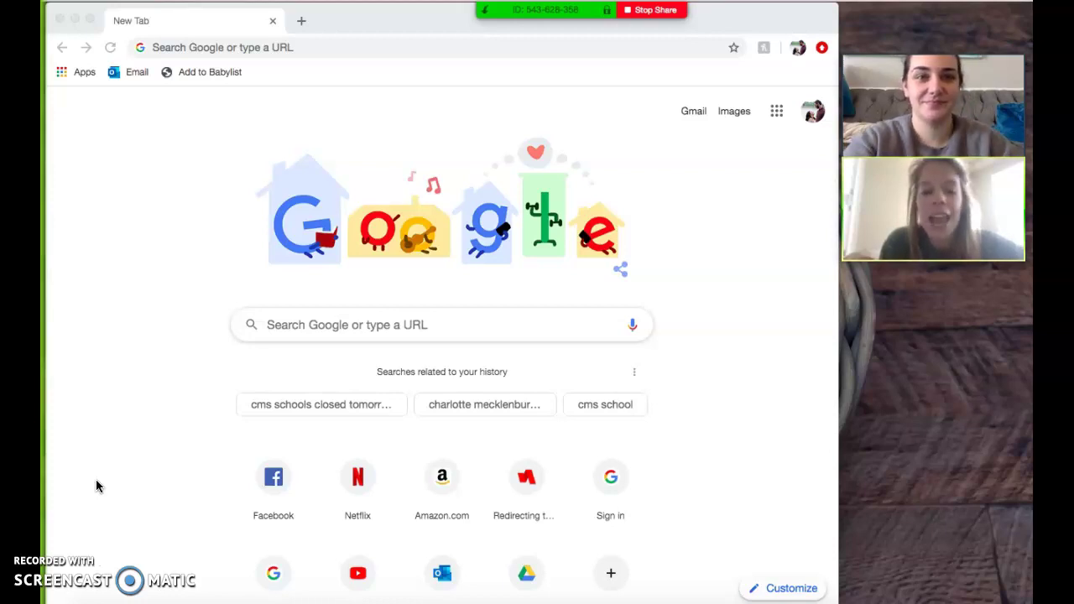
- Search Google for "cms homepage" and open the Charlotte-Mecklenburg Schools website
left_click(206, 48)
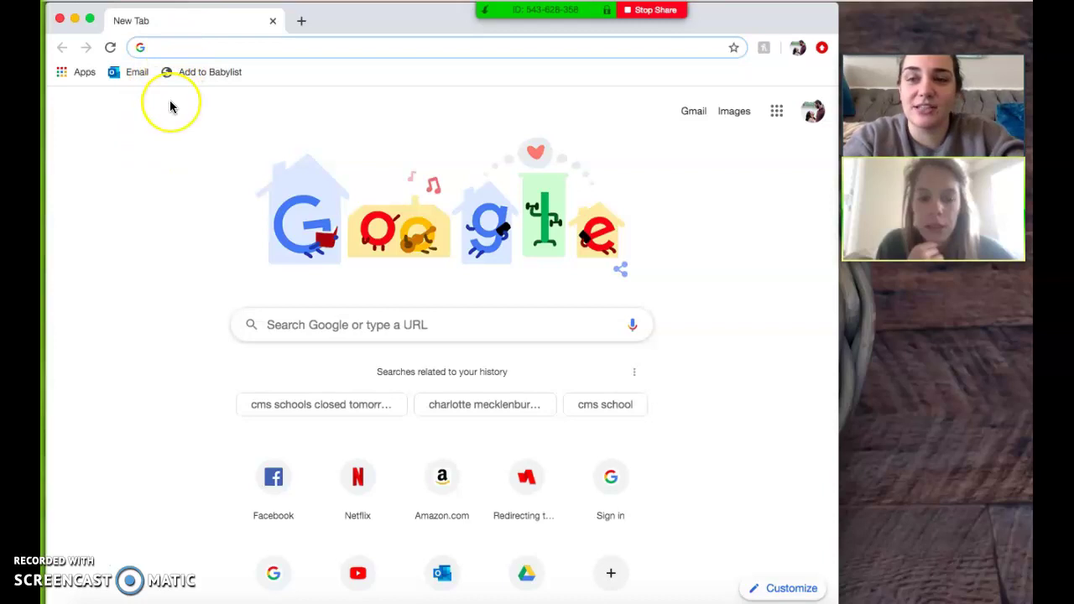
type("cms homepage")
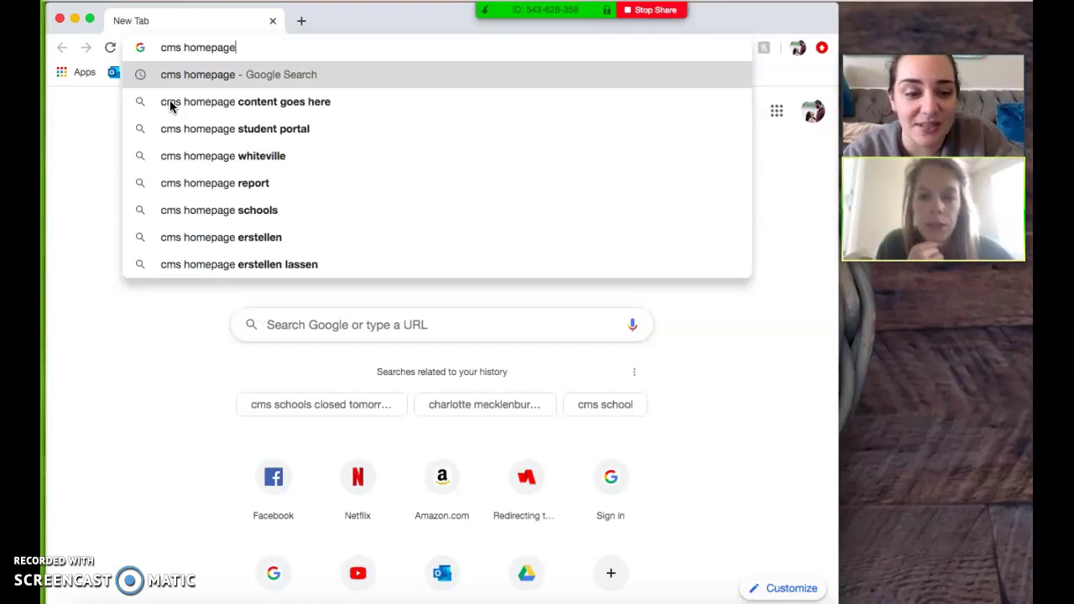
key("Return")
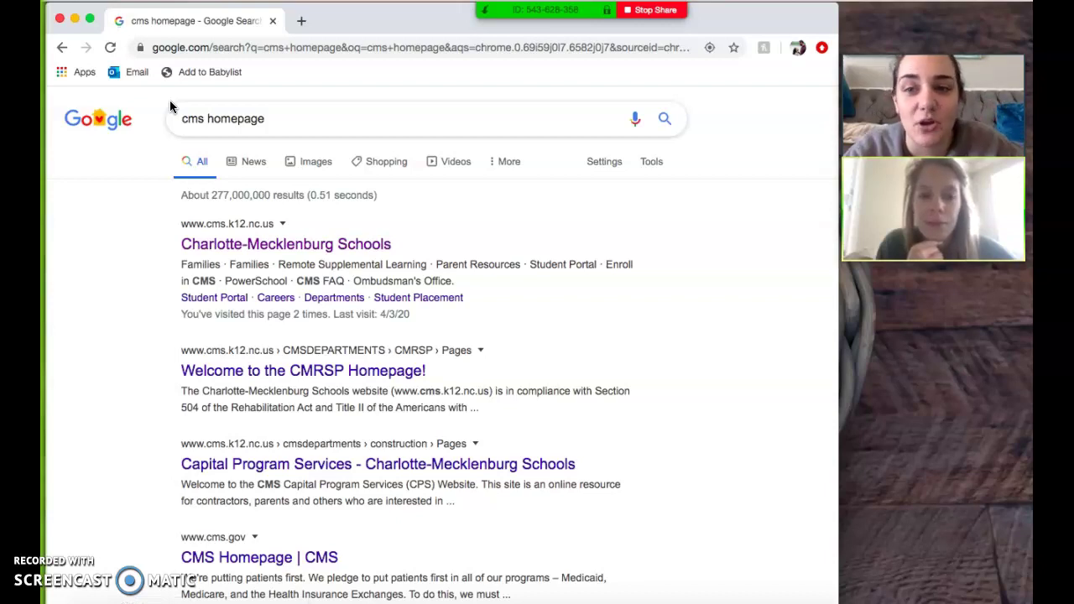
left_click(248, 251)
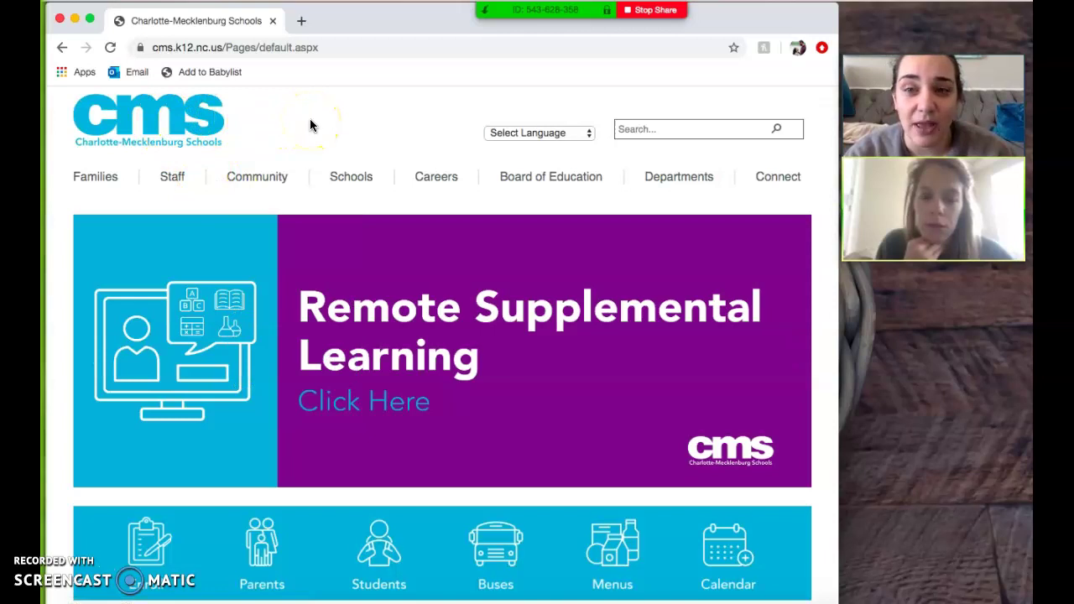
- Go to the Students page of the CMS site and launch Canvas from the student portal's Everyone section
scroll(309, 125, "down", 1)
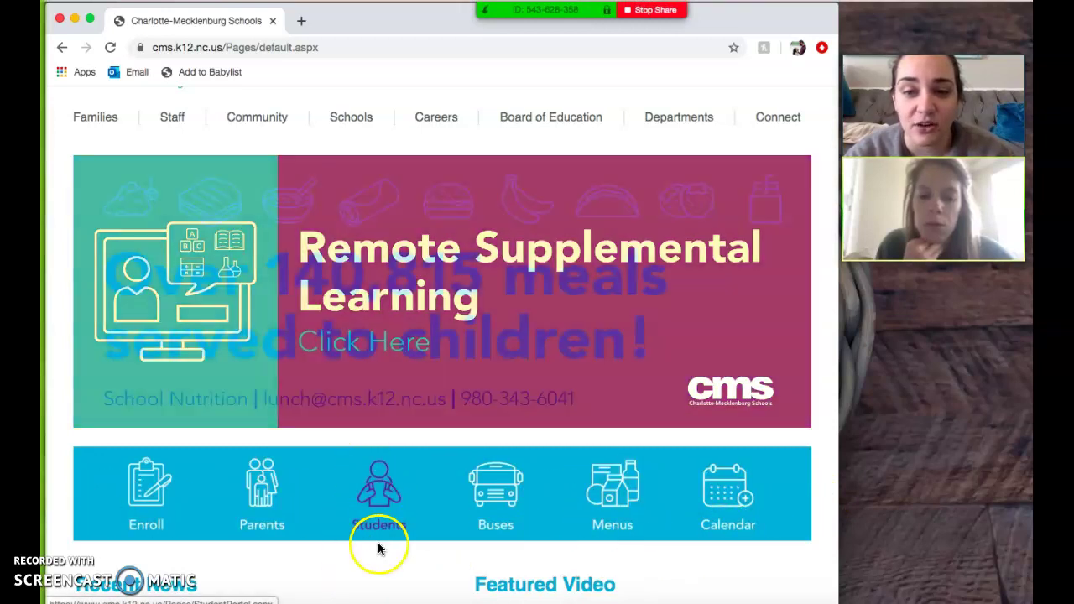
left_click(381, 496)
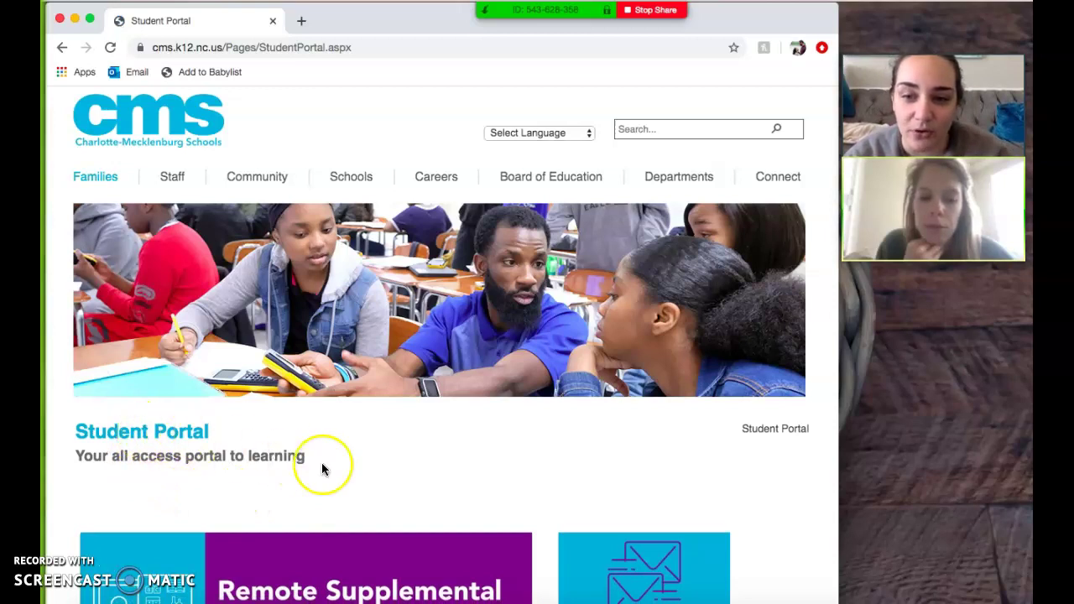
scroll(321, 463, "down", 10)
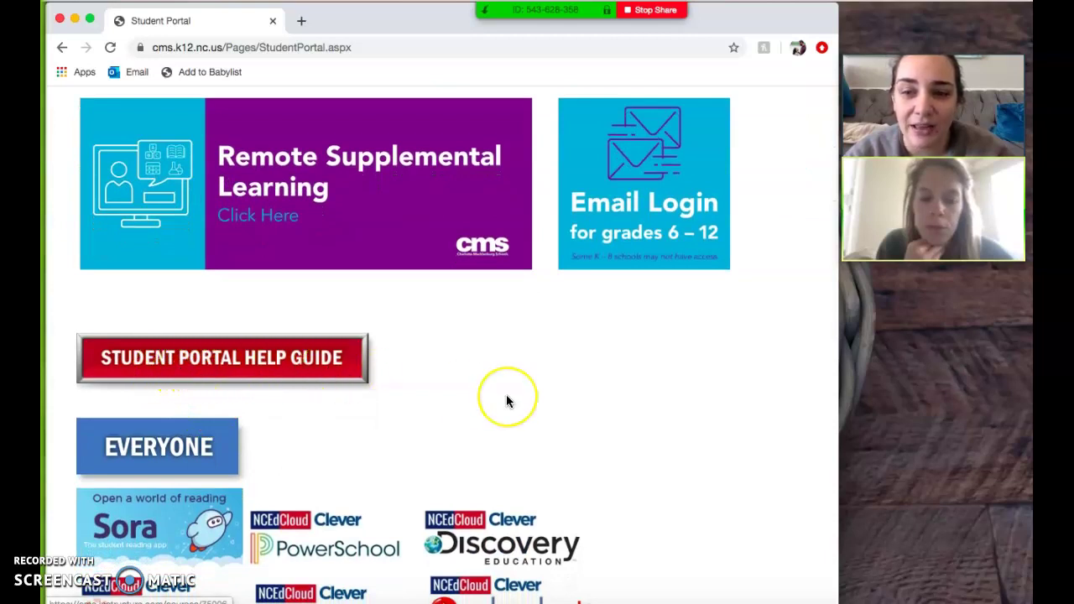
scroll(506, 401, "down", 2)
scroll(506, 401, "down", 4)
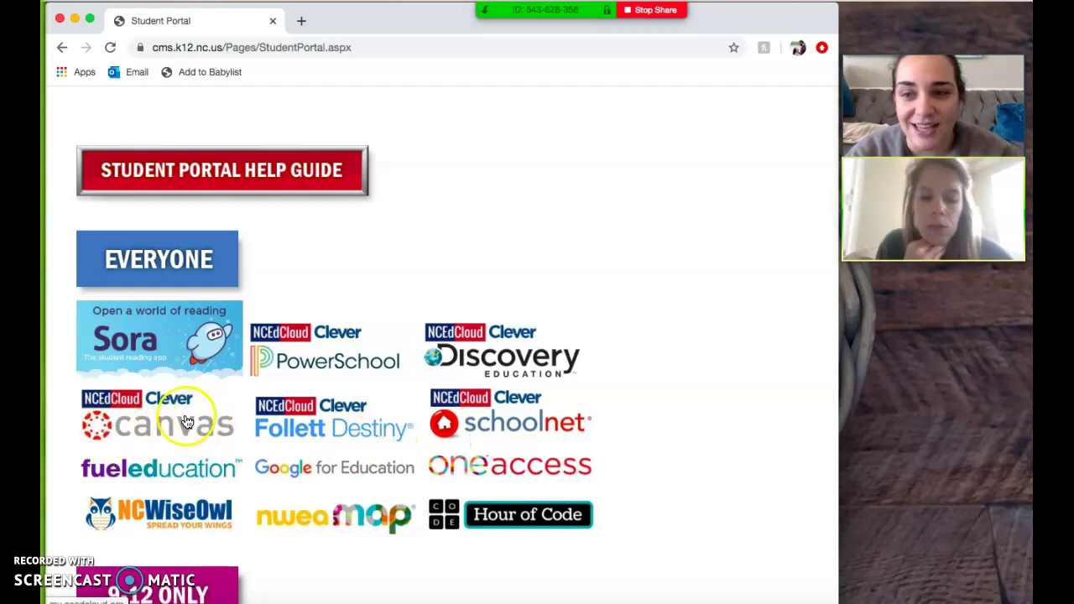
left_click(138, 431)
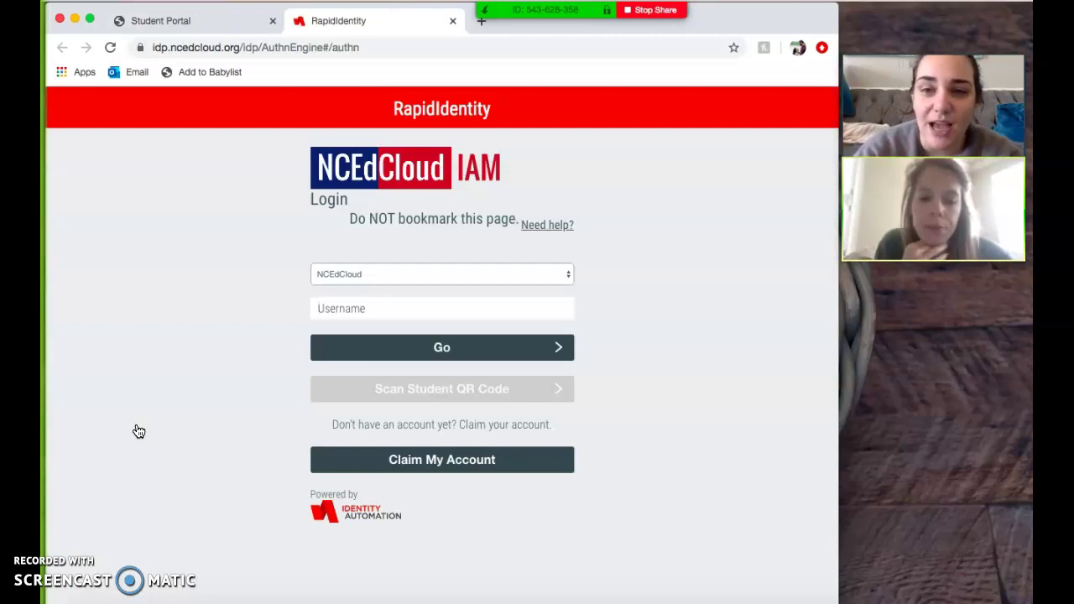
- Paste the student's username into the NCEdCloud login form and submit it
left_click(317, 352)
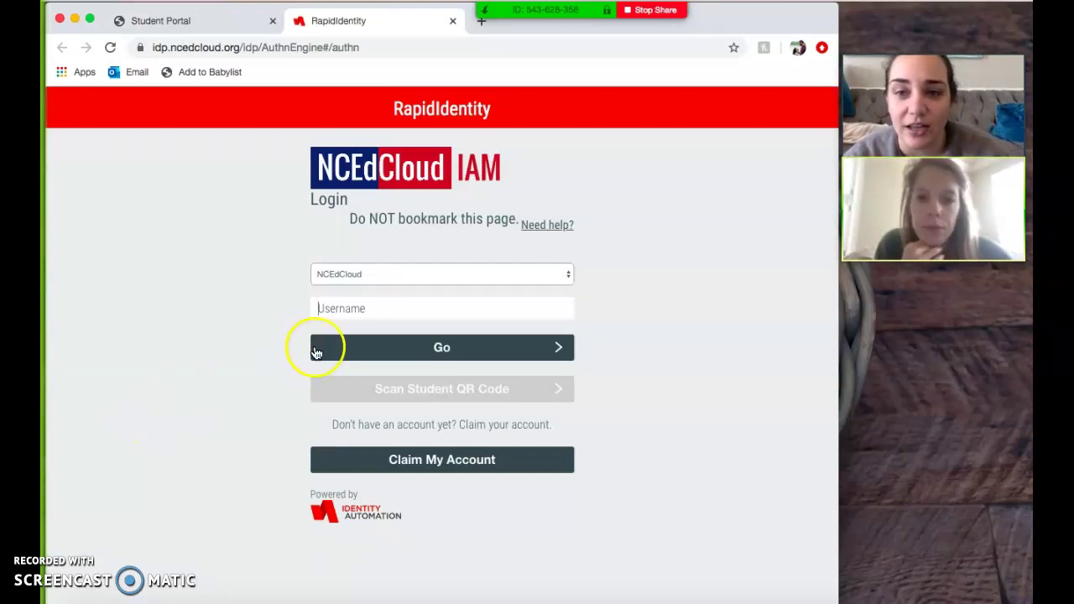
right_click(339, 308)
left_click(375, 408)
left_click(407, 350)
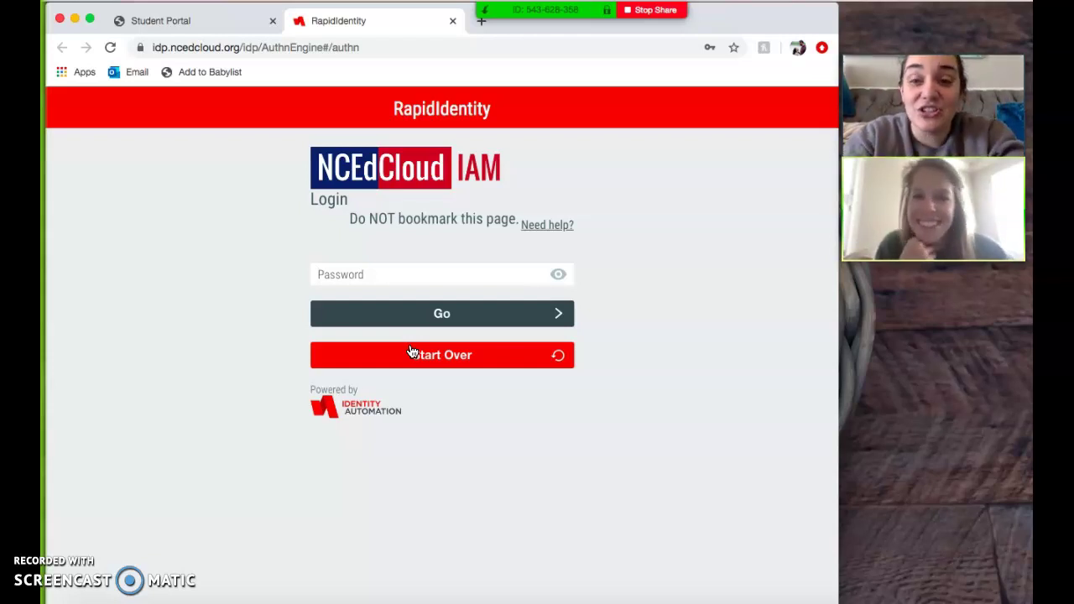
- Enter the account password to sign in to NCEdCloud, retry it, and decline updating the browser's saved password
type("•")
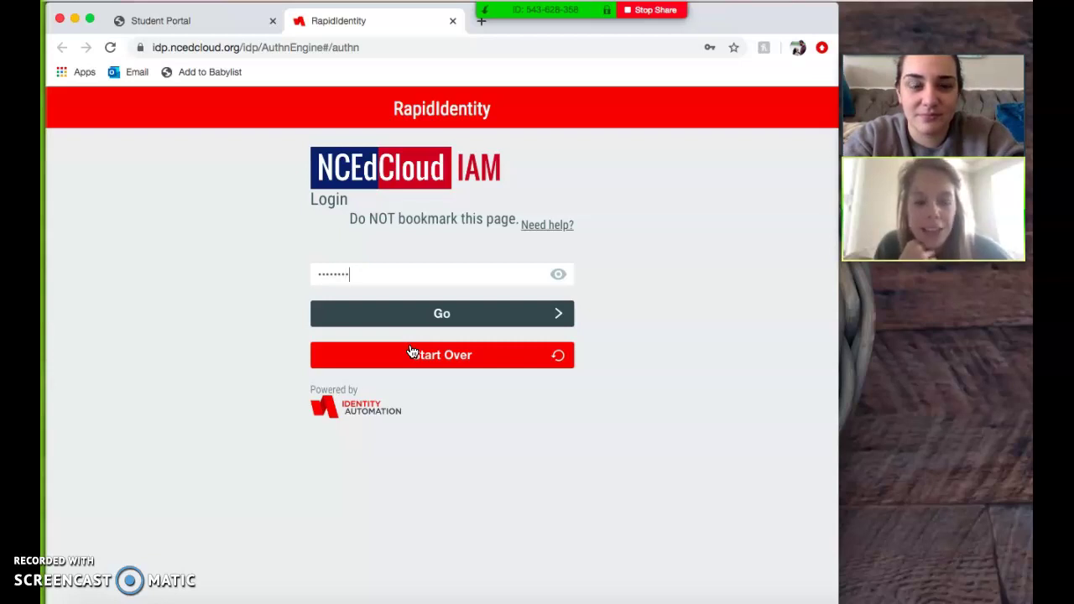
key("Return")
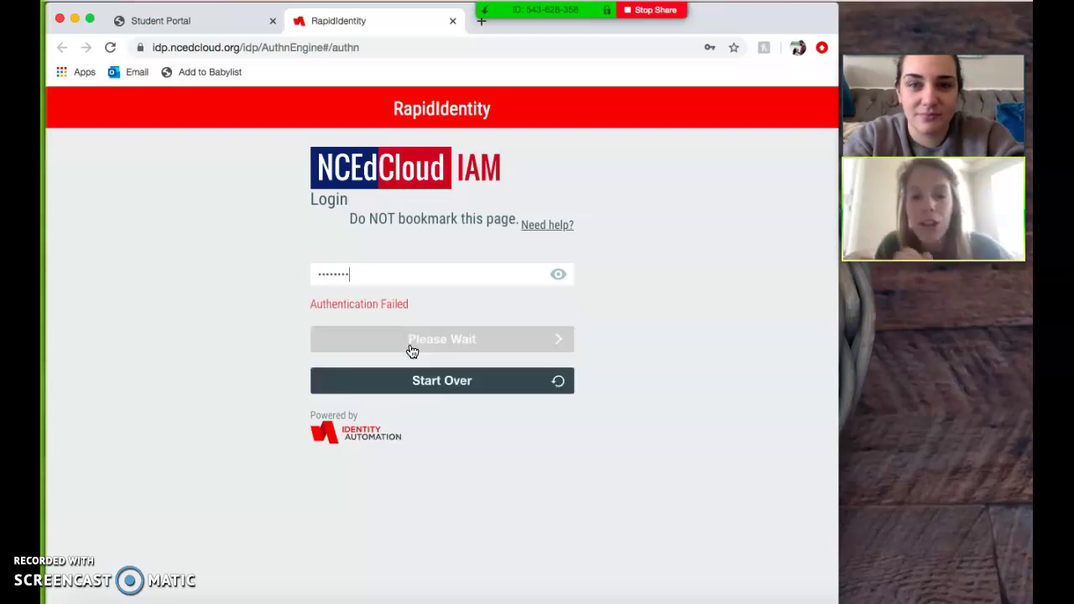
double_click(386, 270)
type("••")
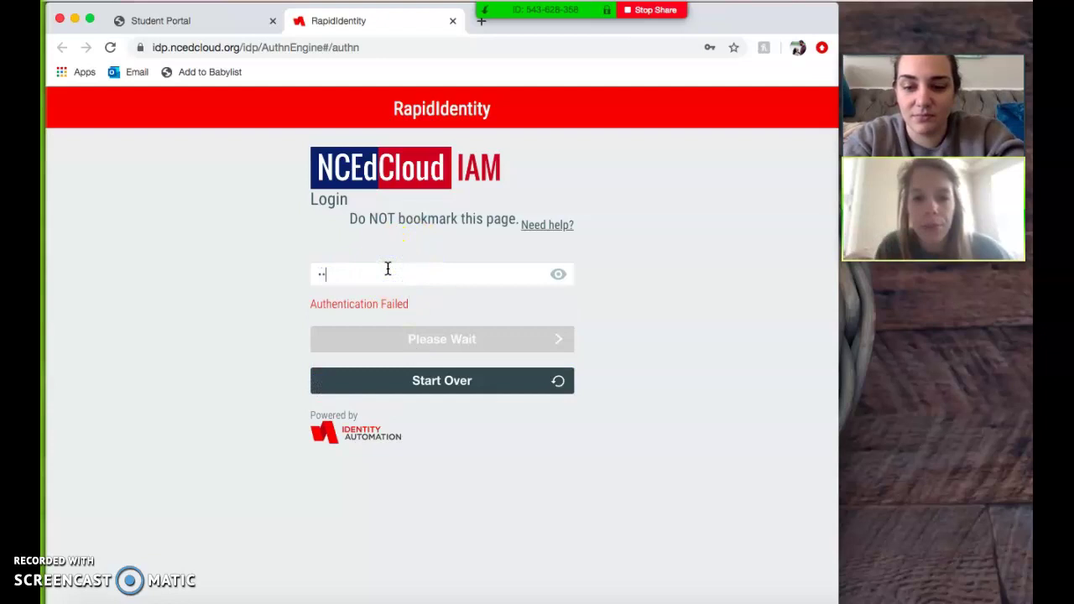
type("••••••")
key("Return")
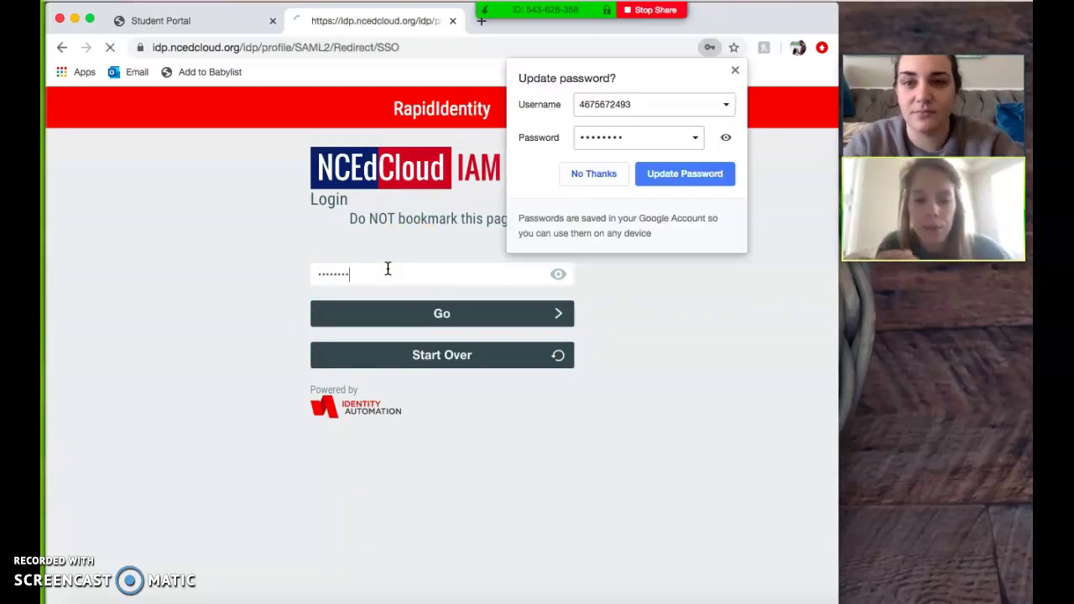
left_click(600, 176)
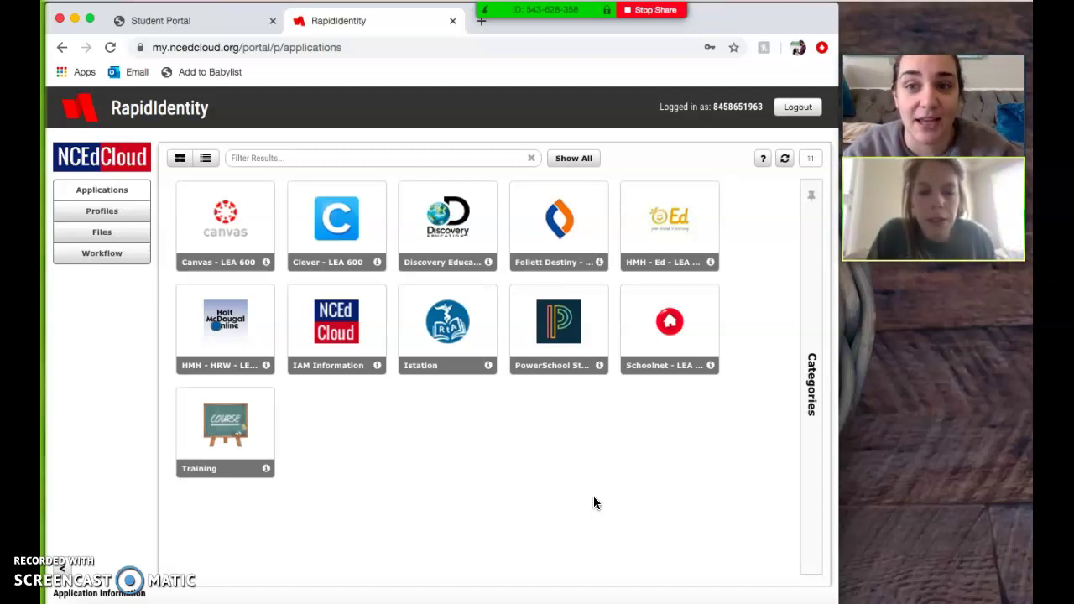
- Open Canvas from the NCEdCloud applications, log out of the account it opens with, and relaunch Canvas
left_click(235, 226)
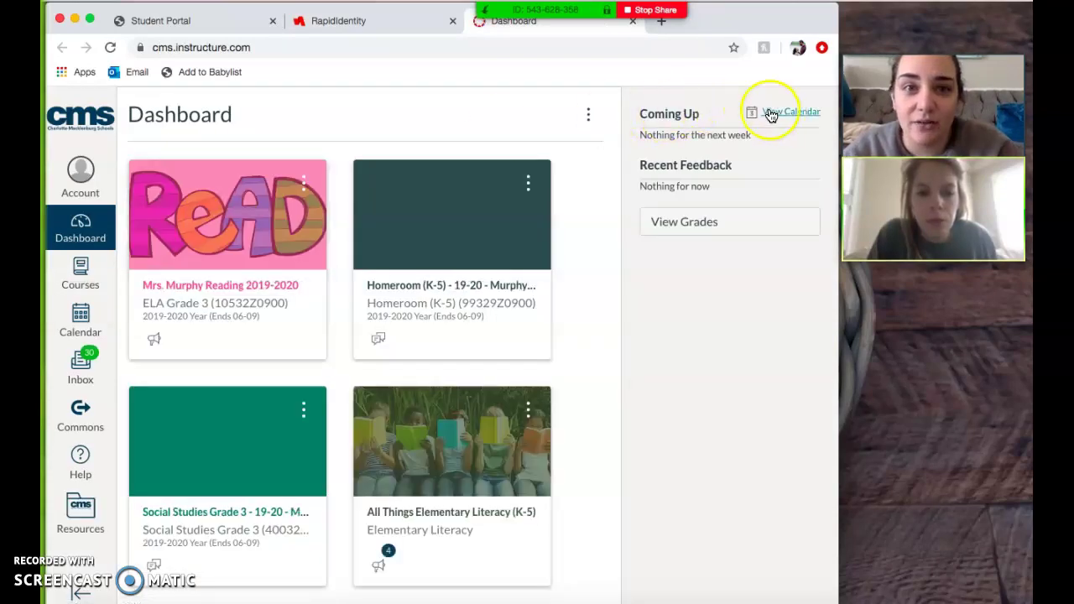
left_click(55, 193)
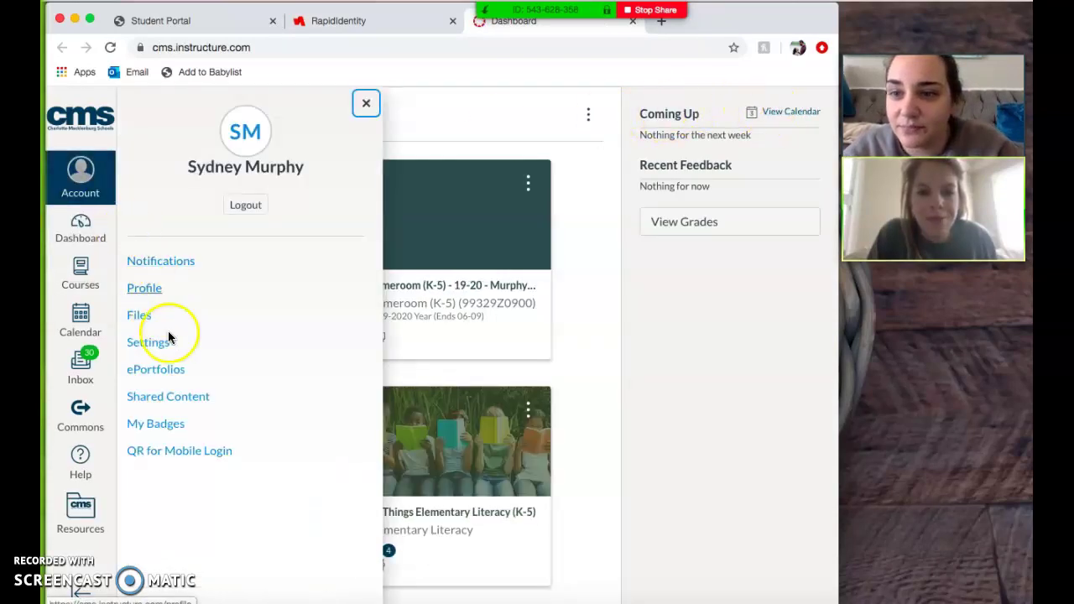
left_click(243, 204)
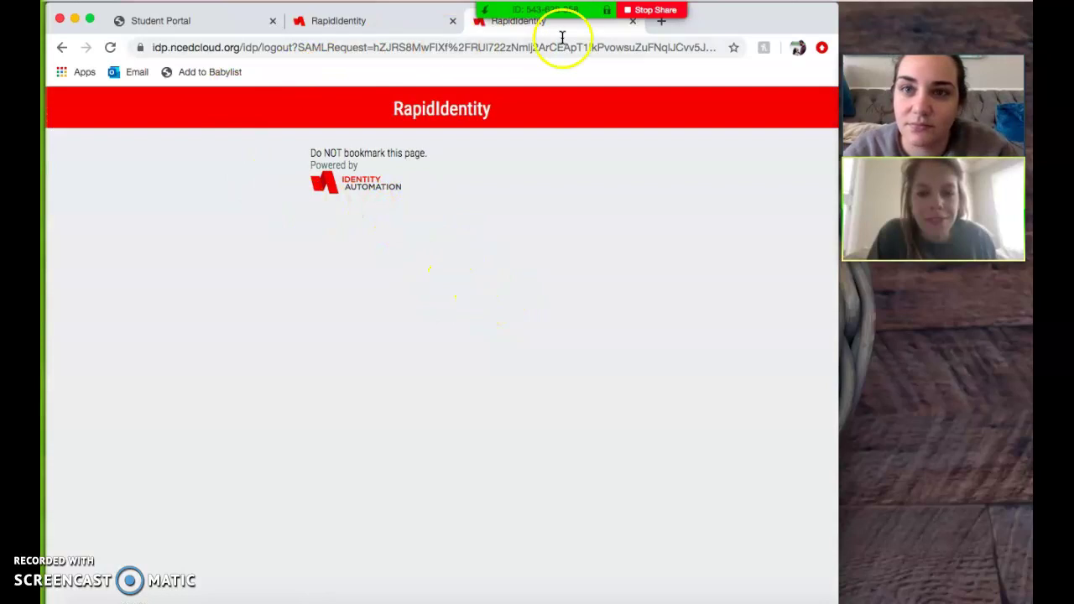
left_click(632, 28)
left_click(236, 250)
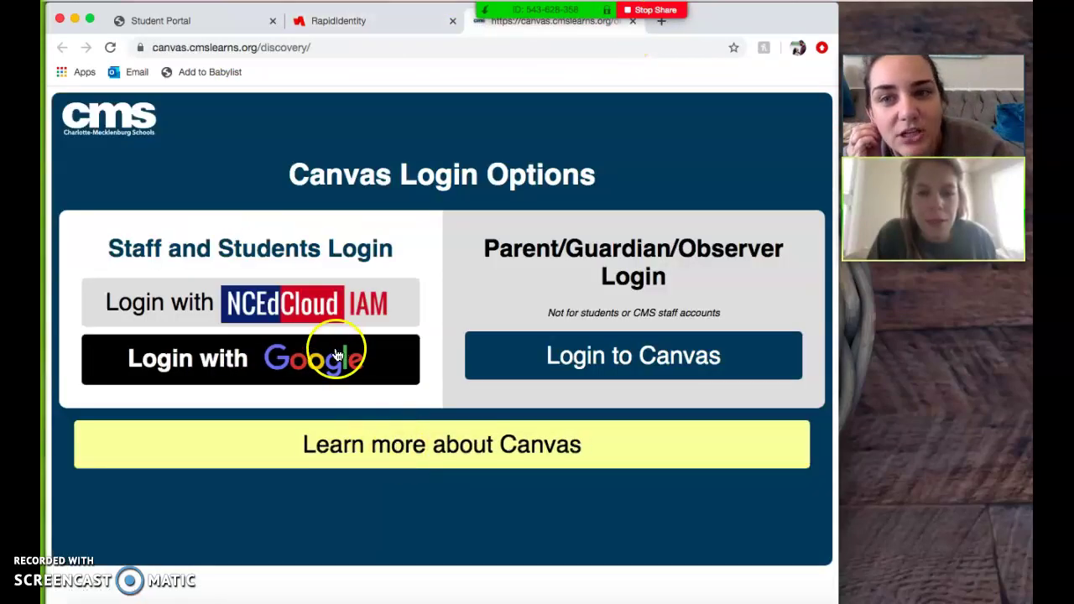
- Choose the NCEdCloud IAM login for staff and students and submit the student's username
left_click(295, 312)
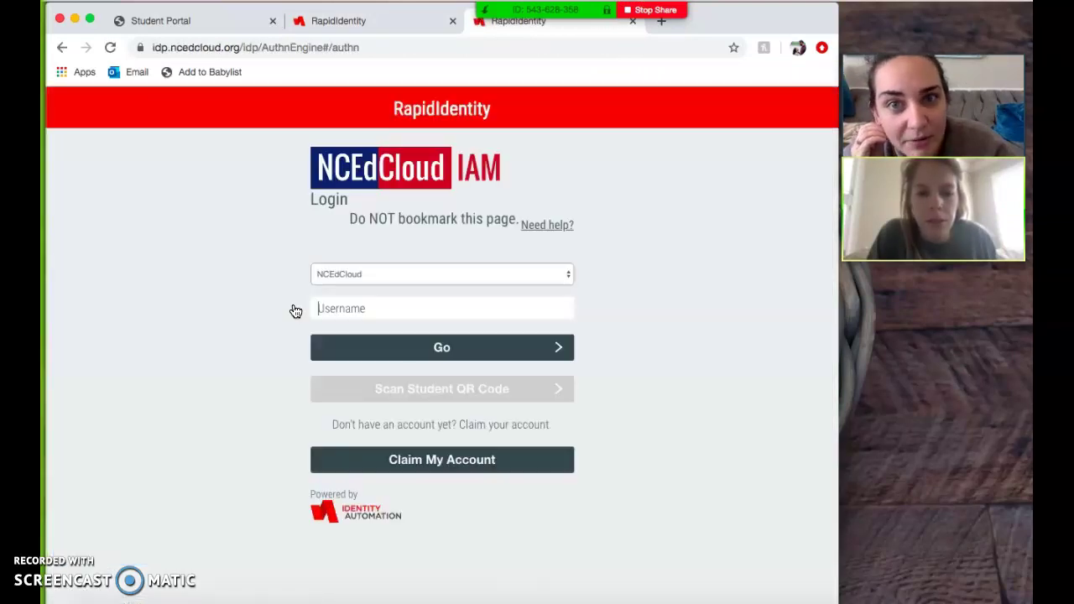
right_click(357, 308)
left_click(390, 407)
left_click(408, 349)
- Enter the account password for the Canvas sign-in, retry it, and decline the saved-password update
left_click(388, 289)
type("••")
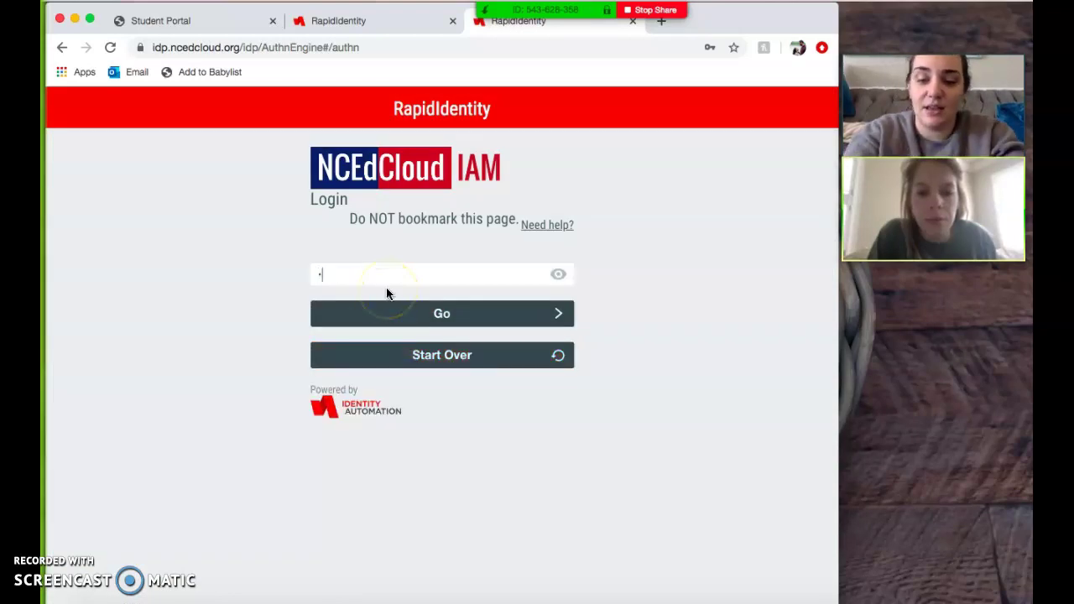
type("•••••")
key("Return")
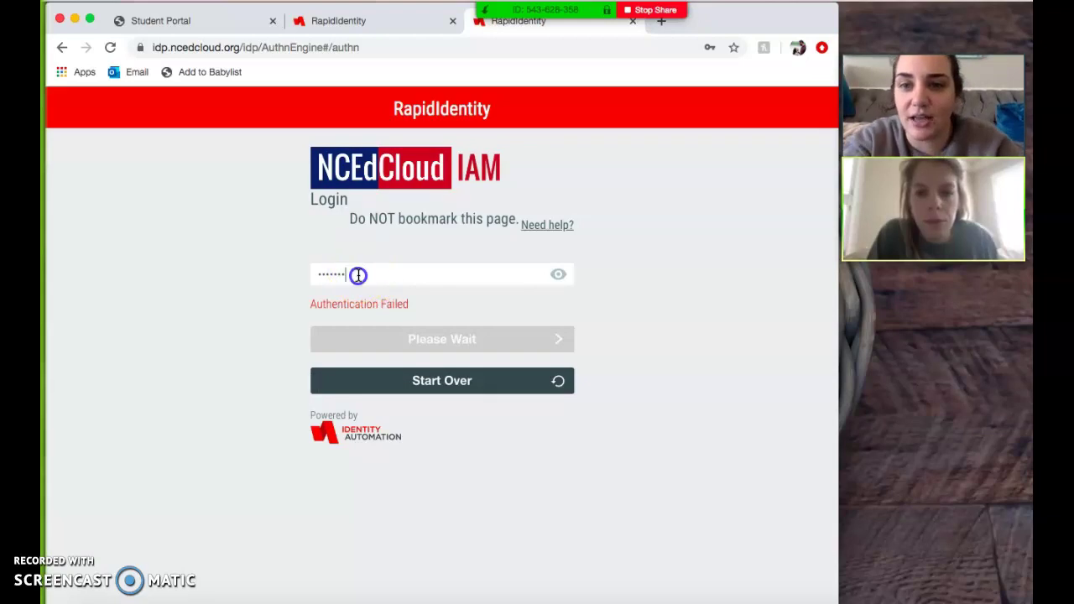
type("••••")
key("Return")
left_click(602, 172)
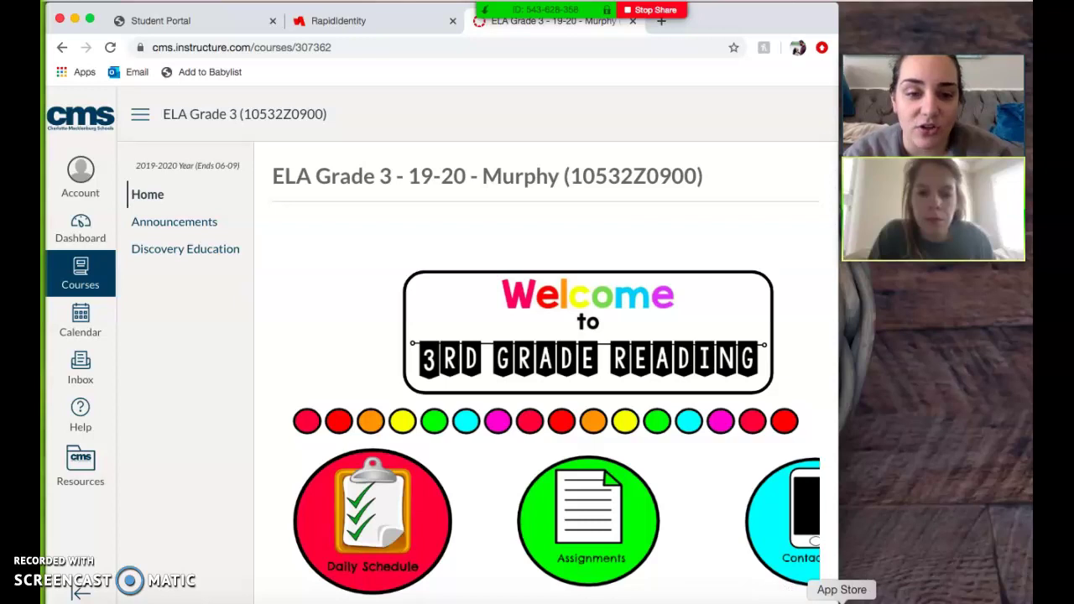
- Widen the browser window, look over the 3rd grade reading course home page, and open its Daily Schedule
left_click_drag(837, 592, 933, 592)
scroll(636, 355, "down", 5)
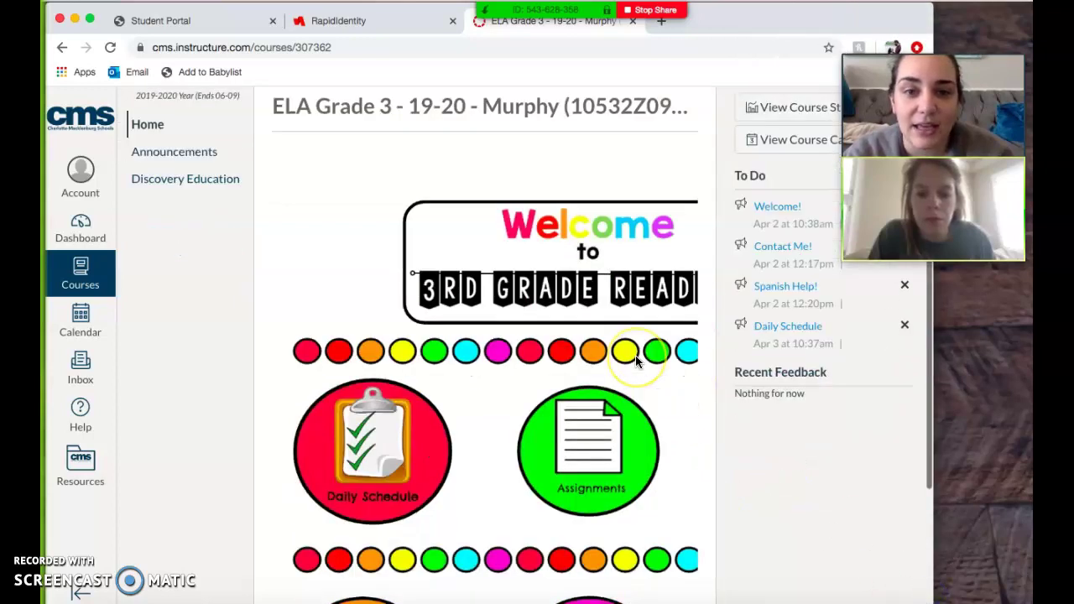
scroll(635, 361, "down", 1)
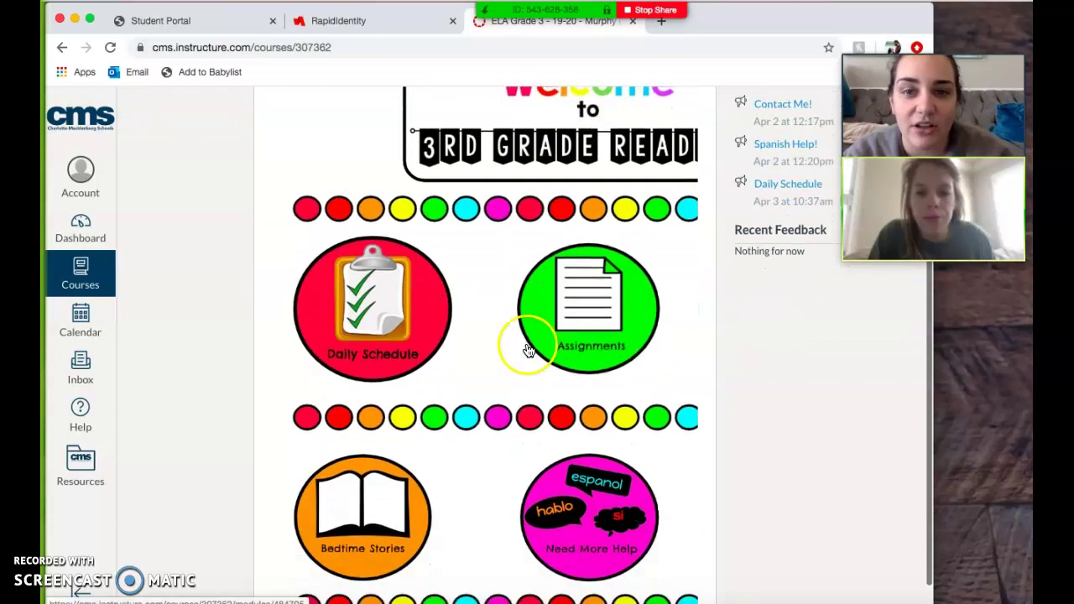
scroll(571, 380, "right", 5)
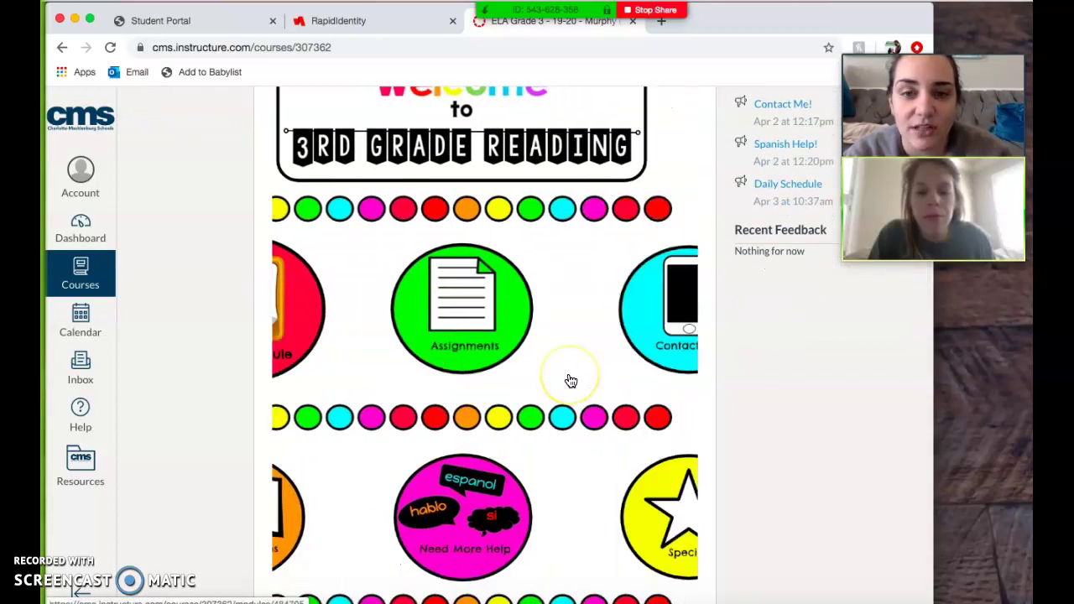
scroll(571, 382, "left", 4)
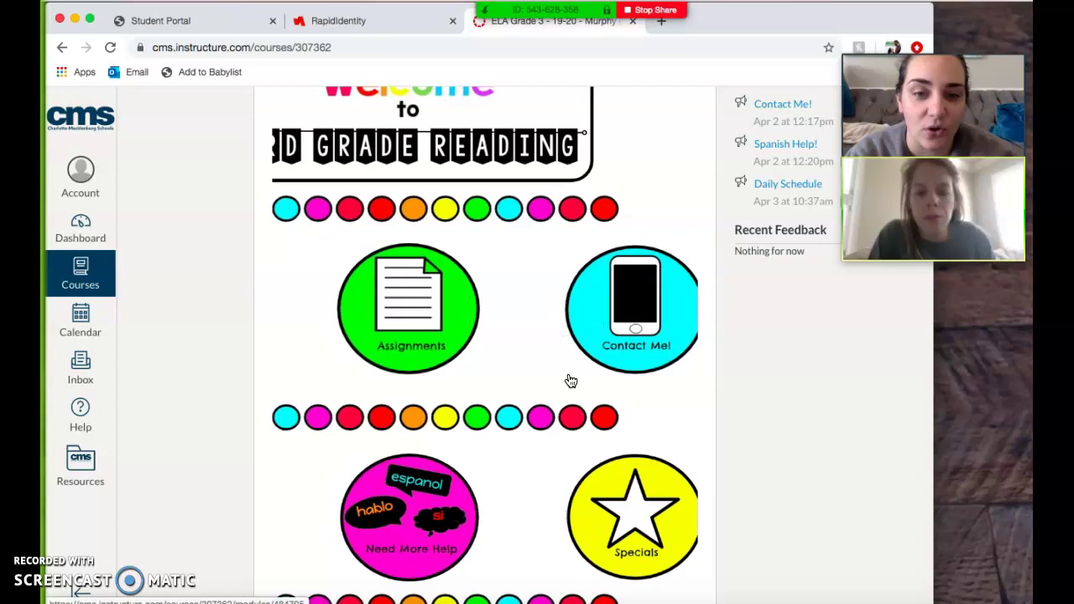
scroll(571, 382, "left", 1)
left_click(380, 337)
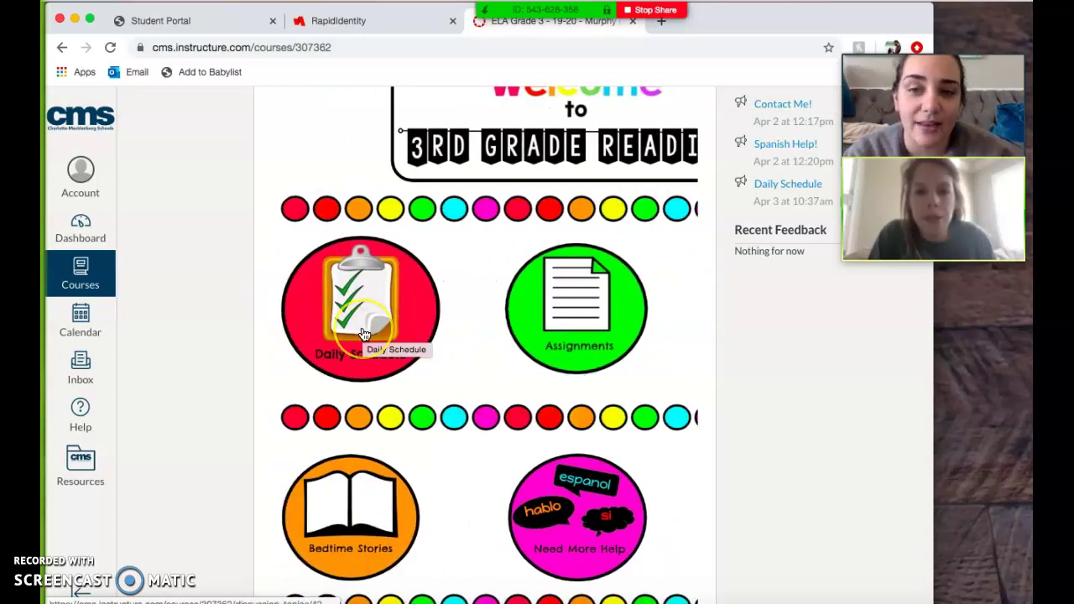
left_click(364, 334)
left_click(405, 351)
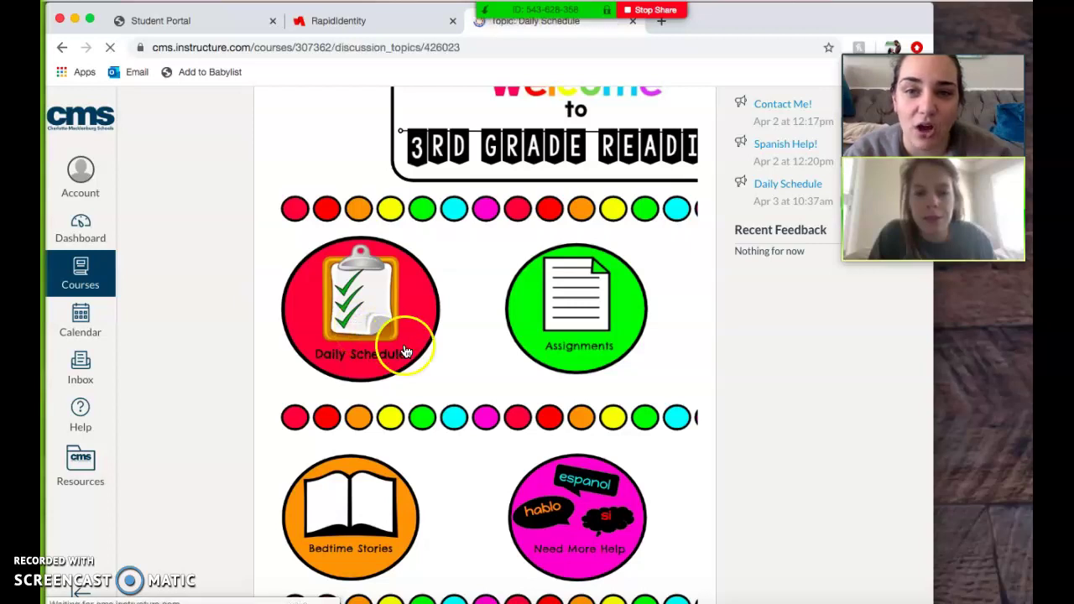